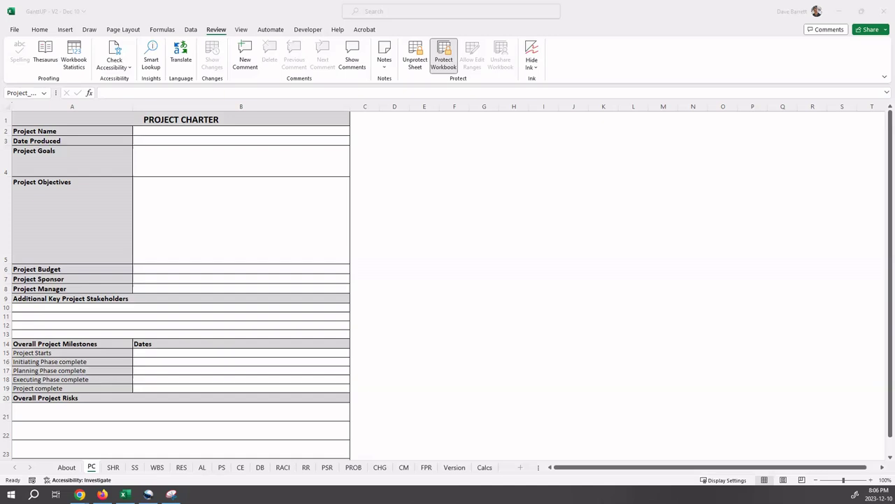
Step: Enter 'DCV4Launch - DecoCam V4 Product Launch' as the Project Name in B2
click(167, 130)
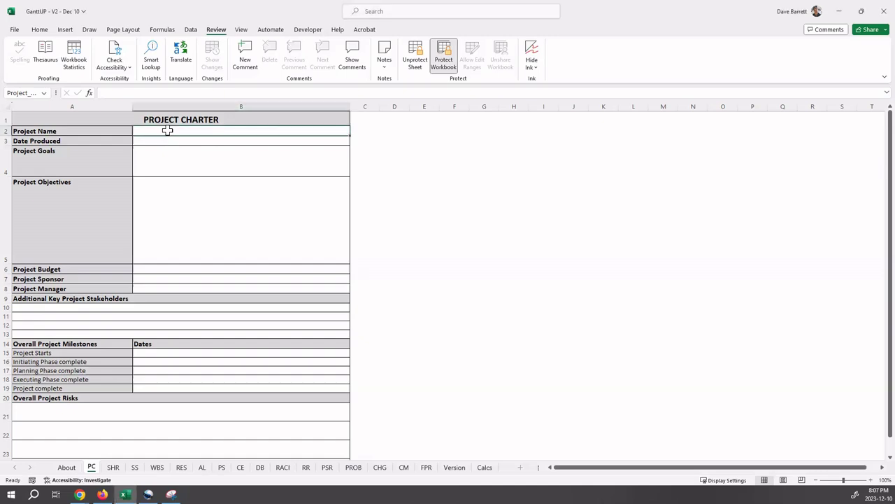
text(DC)
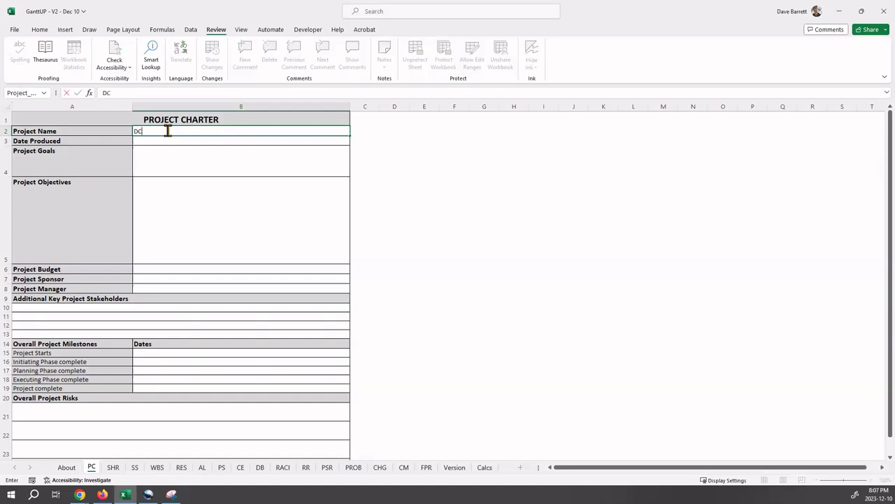
text(V4)
text(Launch)
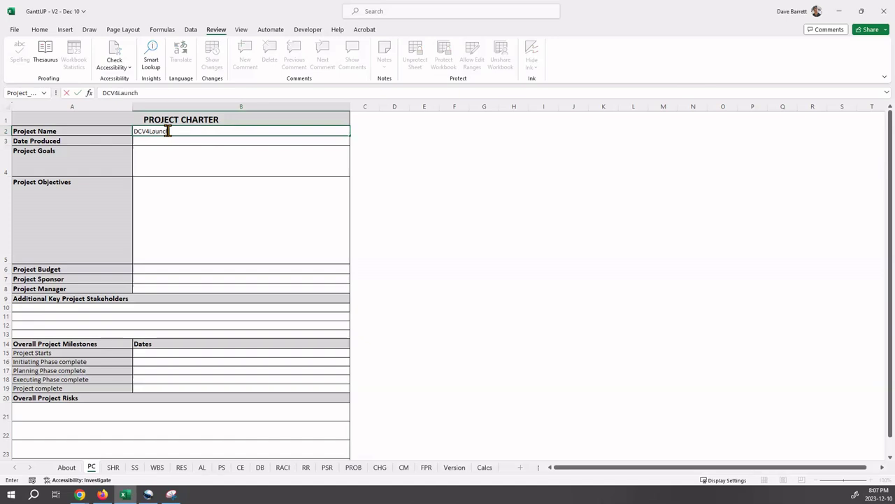
text( - D)
text(ecoCam)
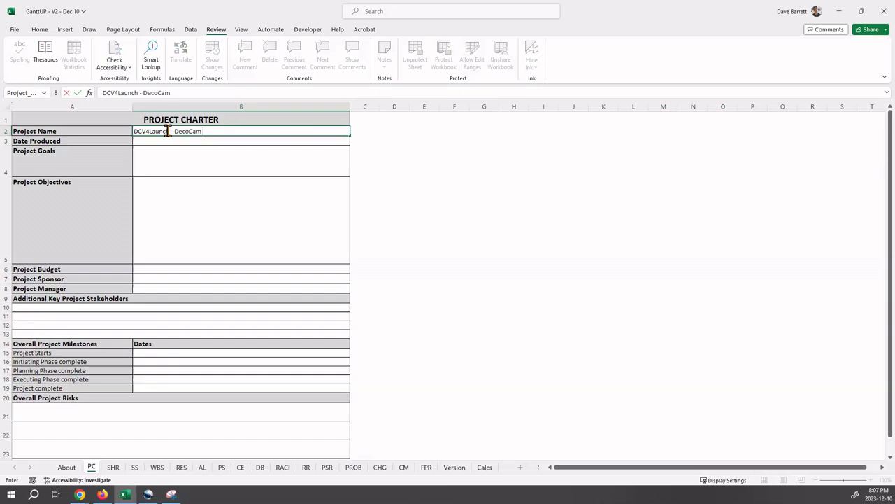
text( V4 P)
text(roduct Launc)
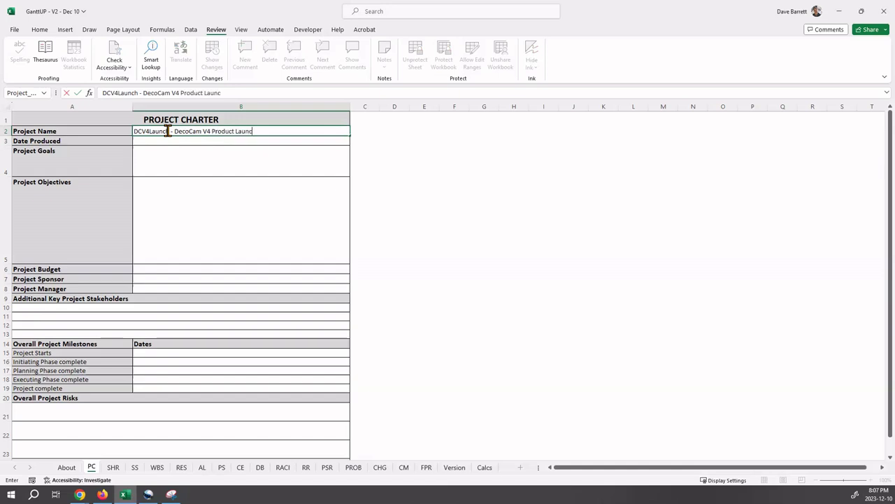
text(h)
key(Return)
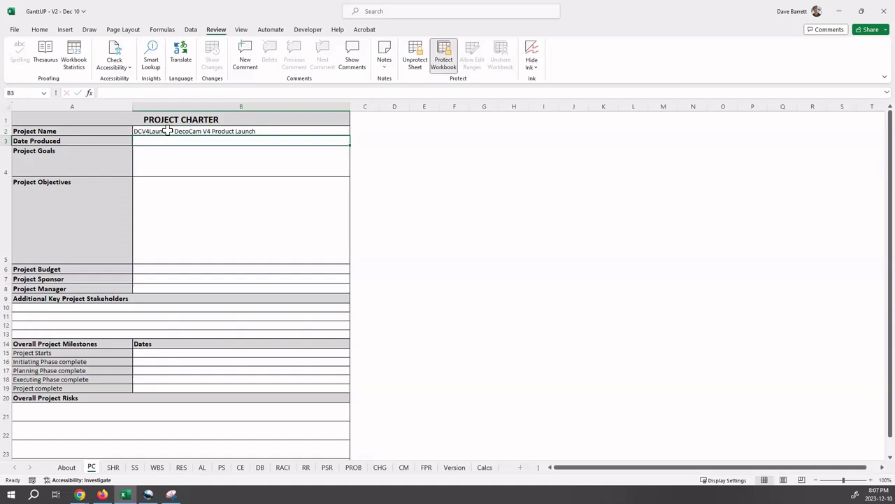
Step: Enter March 25, 2026 as Date Produced and paste the DecoCam V4 launch goal into Project Goals
text(Mar)
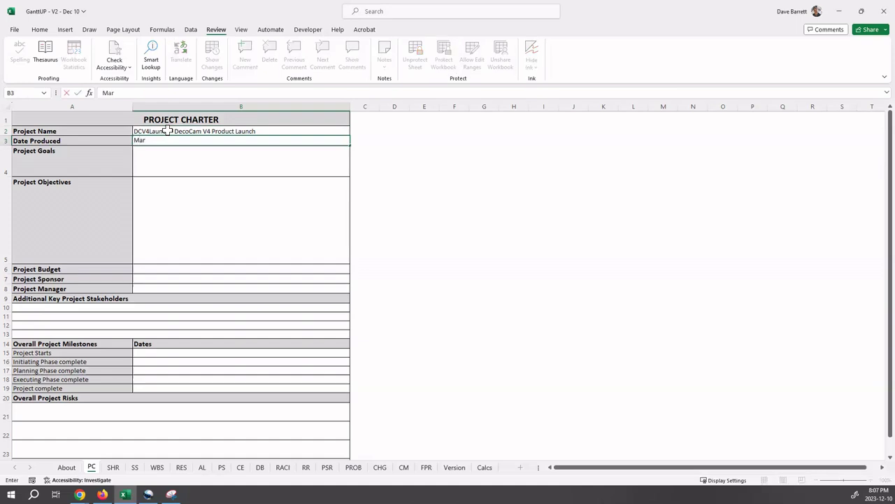
text(ch )
text(25, 20)
text(26)
key(Return)
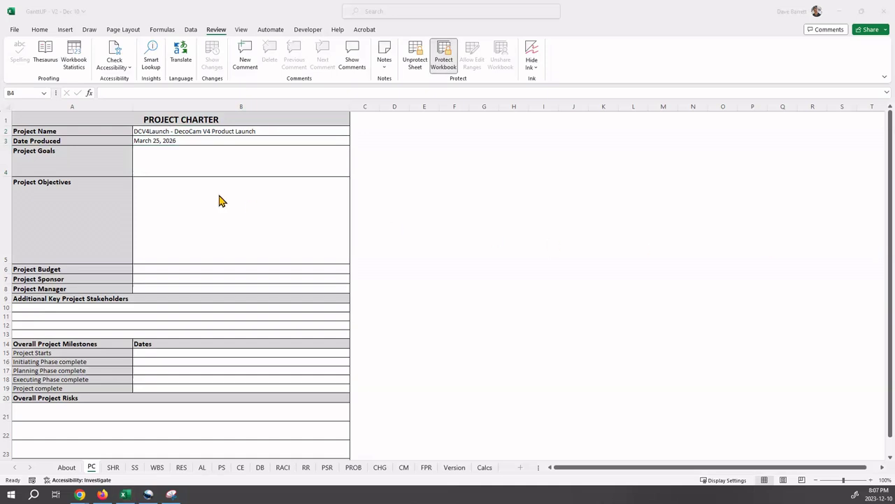
click(158, 153)
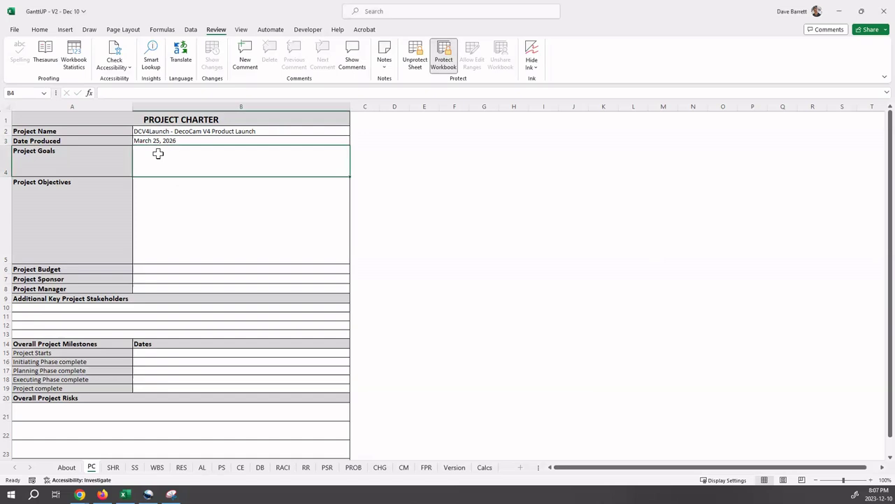
click(109, 92)
text(The goal of the project is to successfully launch DecoCam V4 in order to support the company's goal of a 5% increase in DecoCam's market share.)
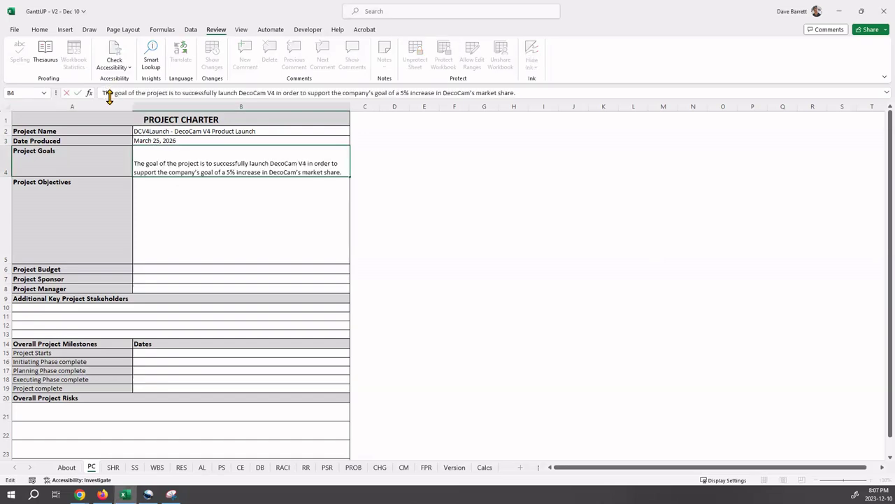
key(Return)
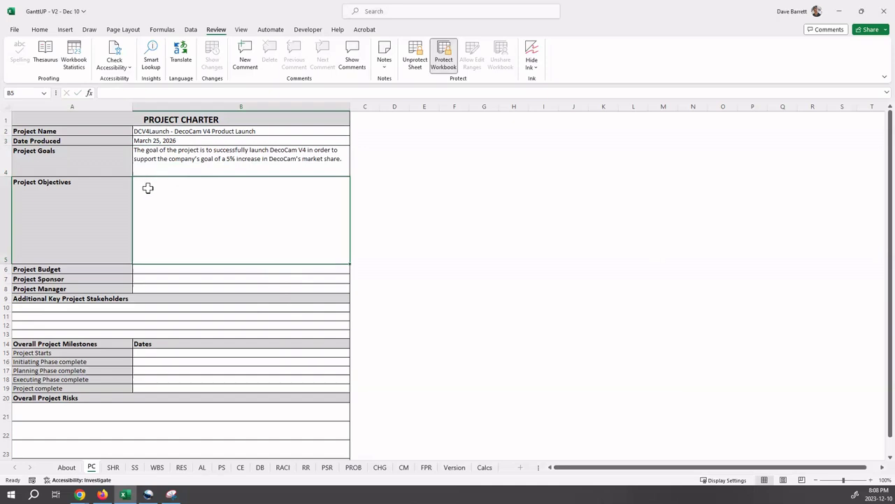
Step: Write the objectives intro 'by May 8, 2026:' and a first line 'Update the production information'
click(119, 93)
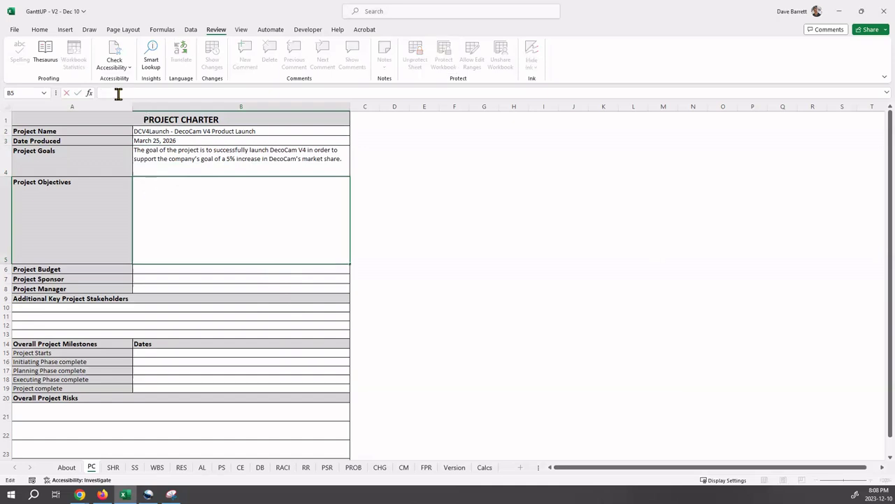
text(The goal of the project is to successfully launch DecoCam V4 in order to support the company's goal of a 5% increase in DecoCam's market share.)
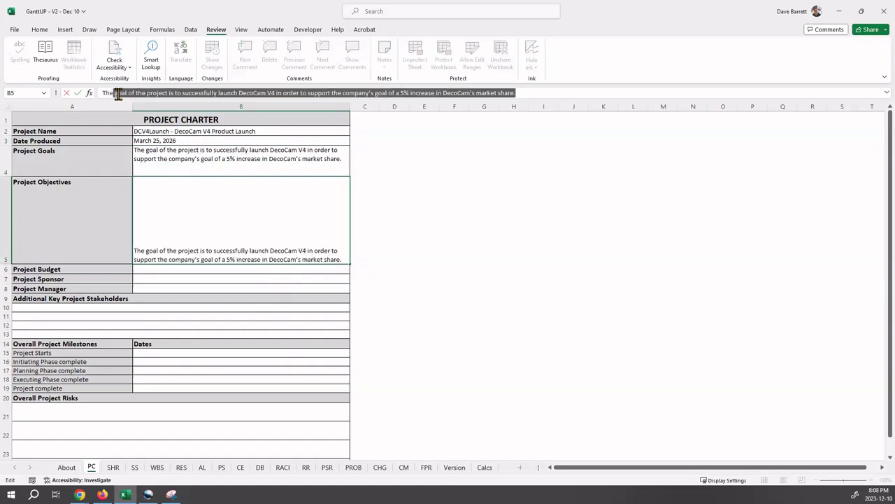
text(Ob)
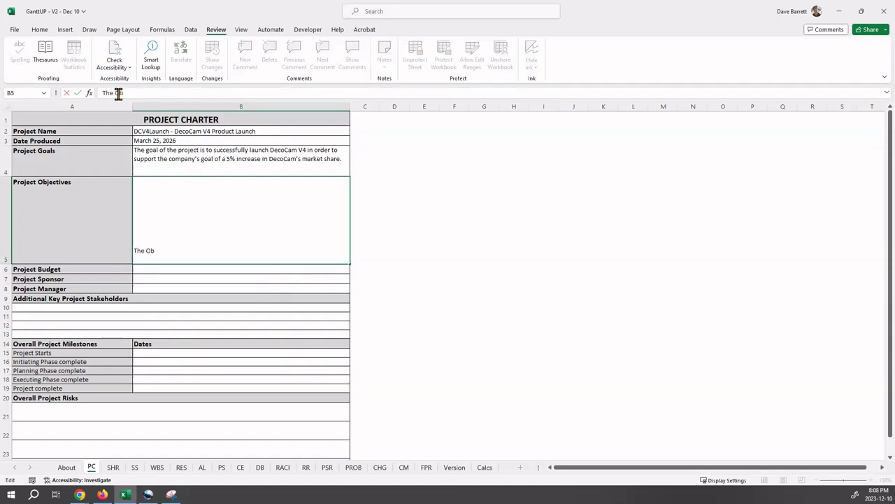
key(BackSpace)
key(BackSpace)
text(obje)
text(ctives)
text( of the proj)
text(ect are)
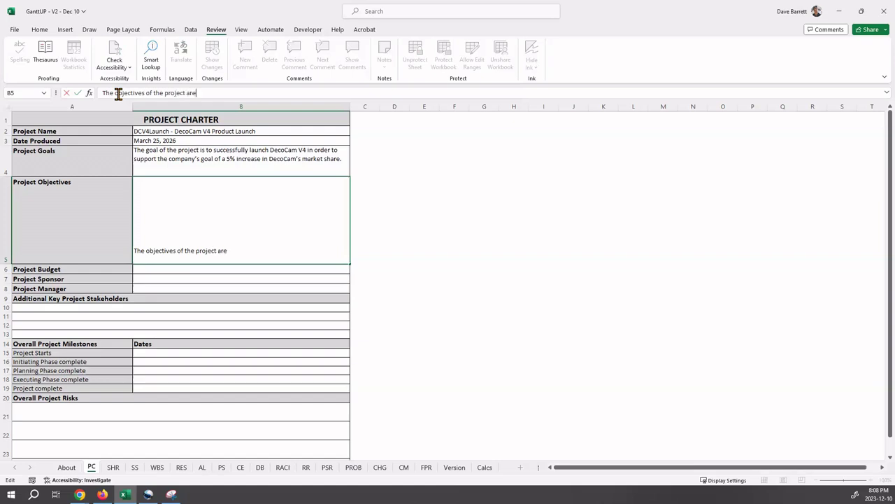
text(, by Ma)
text(y 8)
text(,)
text( 2026)
text(:)
key(alt)
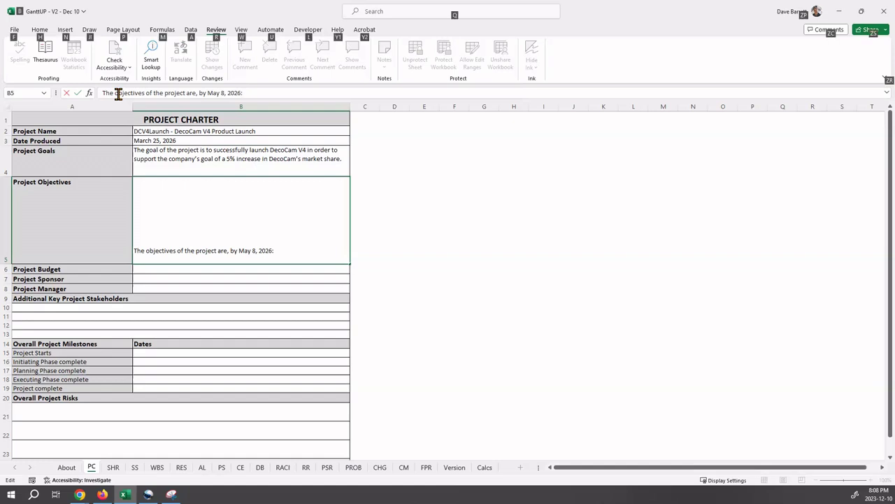
key(alt+Return)
text(-)
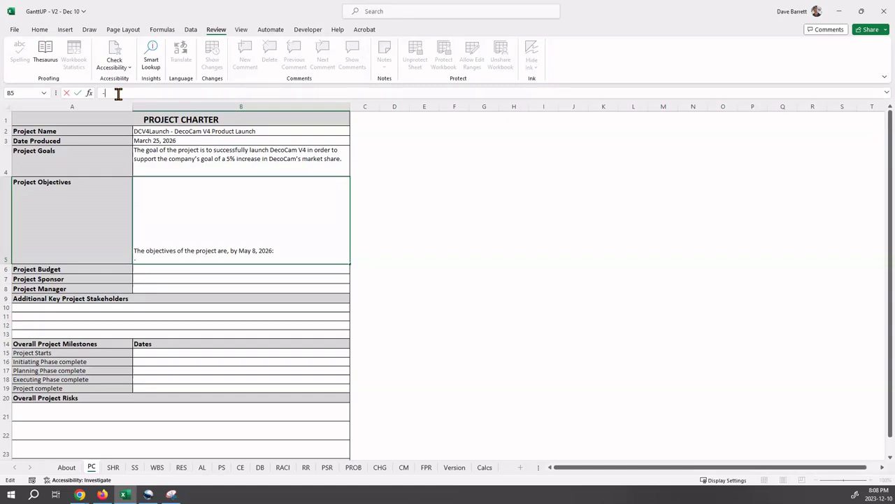
text(Up)
text(date the pro)
text(duction infor)
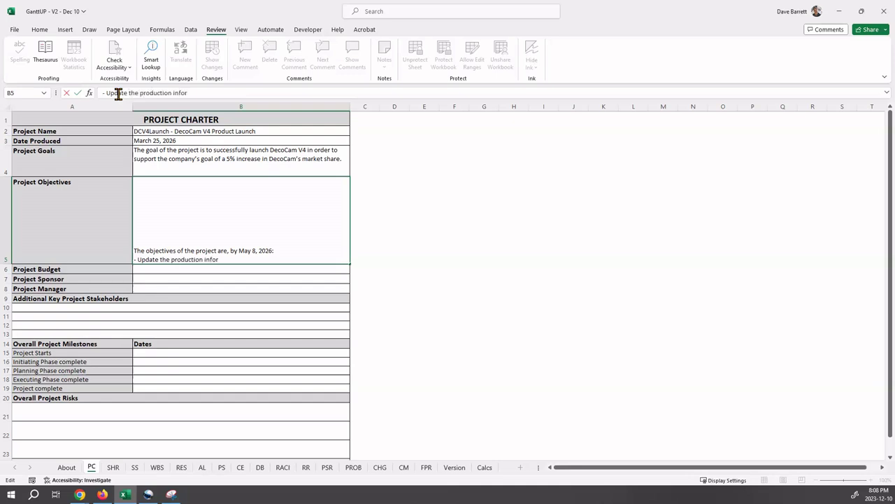
text(mation)
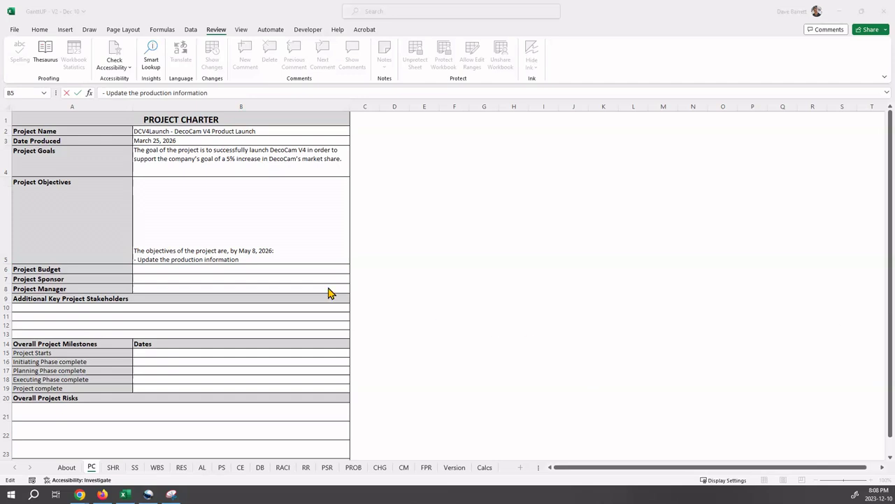
Step: Replace the draft objectives with the pasted five-item list ending in the $60,000 budget
double_click(191, 250)
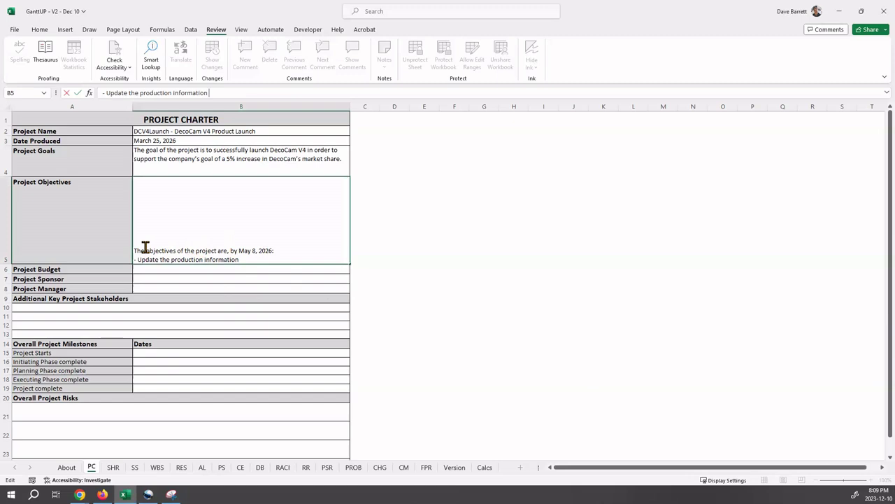
drag(240, 258, 134, 249)
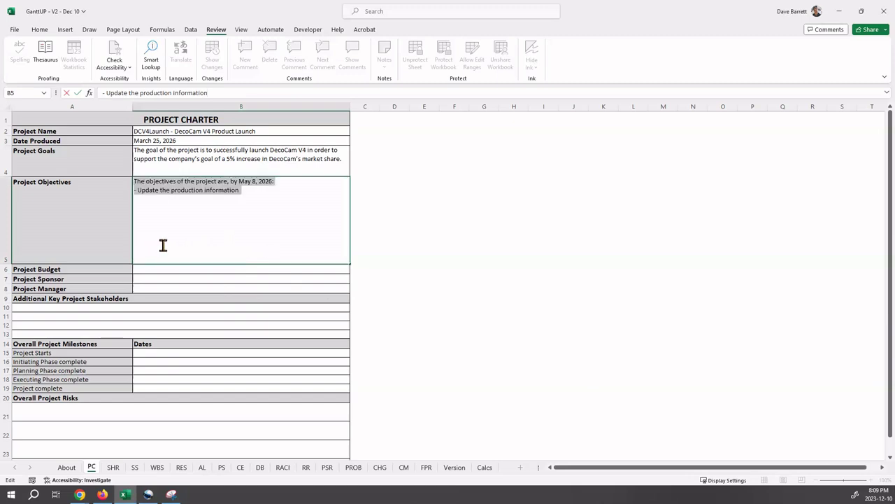
key(Delete)
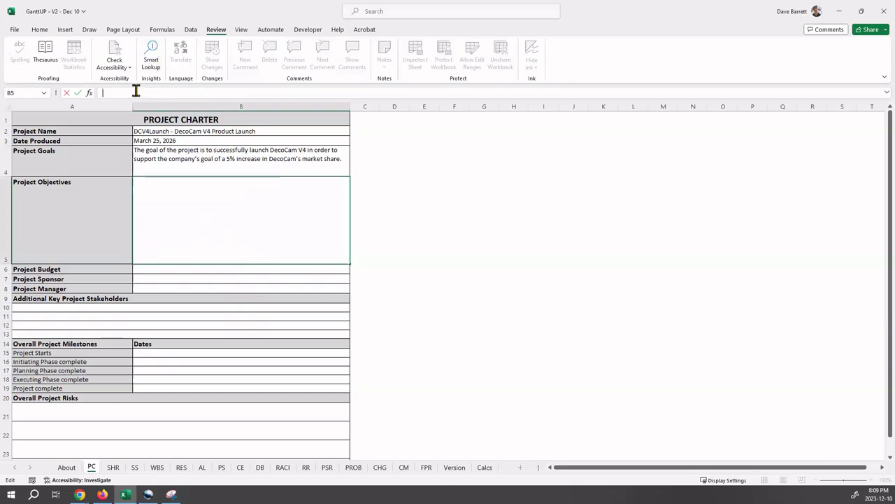
text(The objectives of the project are, by May 8, 2026: -Update the product information on the company website and printed materials. -Promote DecoCam V4 through existing communication channels. -Create a promotional video that achieves at least 10,000 views within three months. -Create the trade show materials. -Complete the project within the $60,000 budget.)
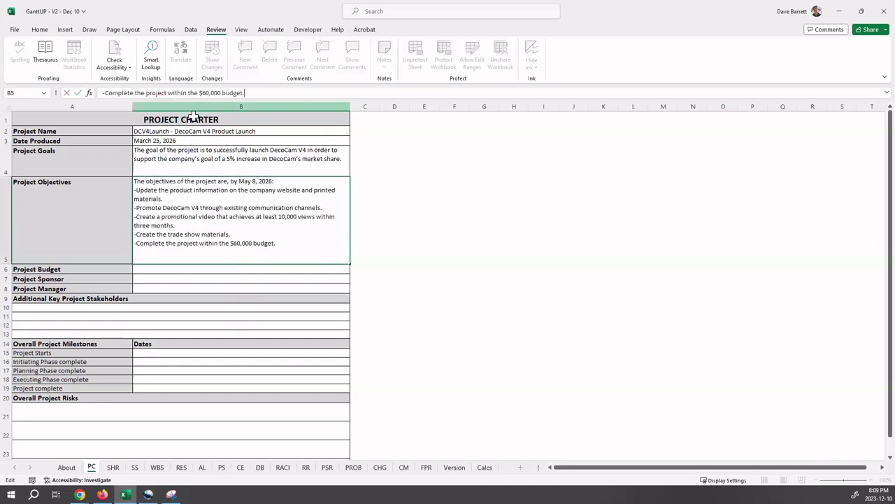
key(Return)
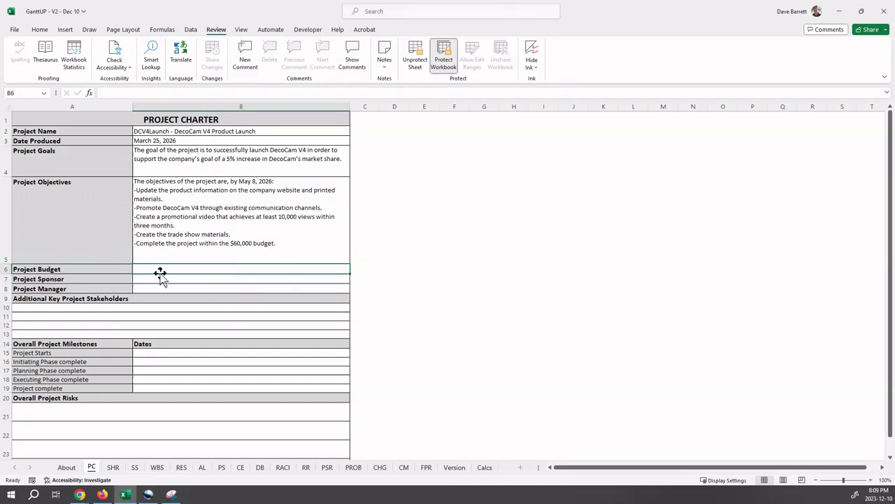
Step: Set Project Budget to $60,000.00 and enter the sponsor's name with 'Vice-President, Mobile Products, Distribution'
text(60,)
text(0000)
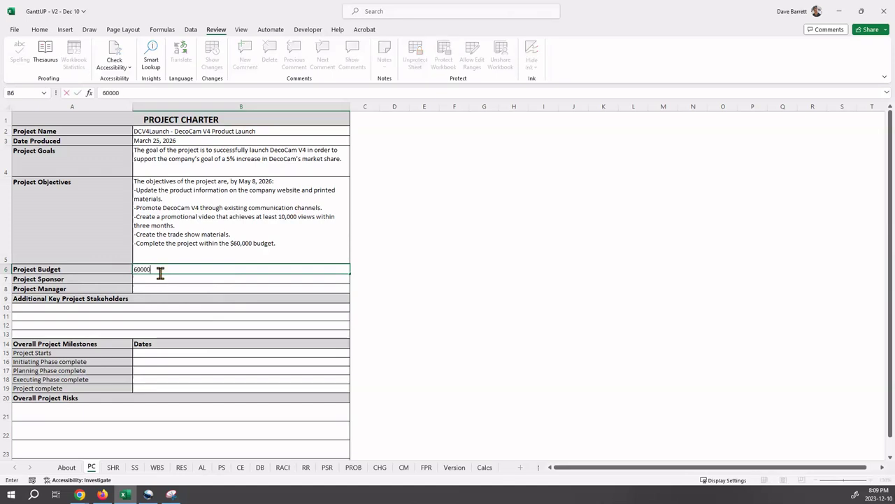
key(Return)
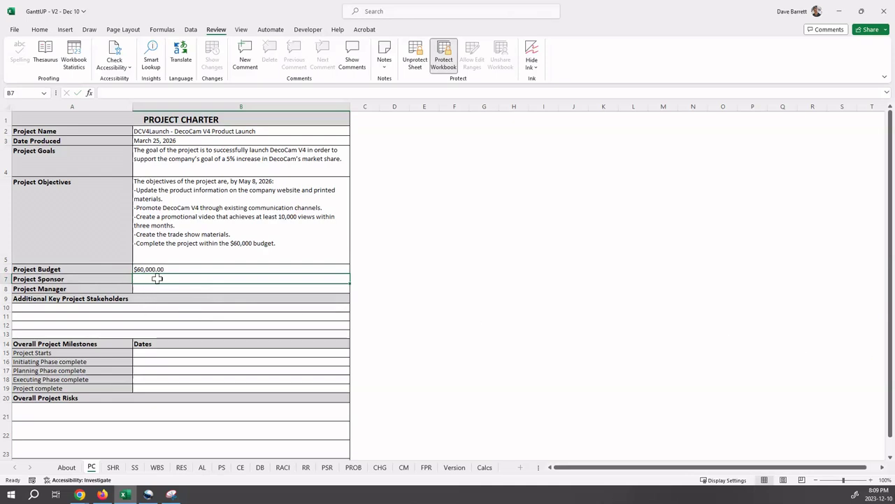
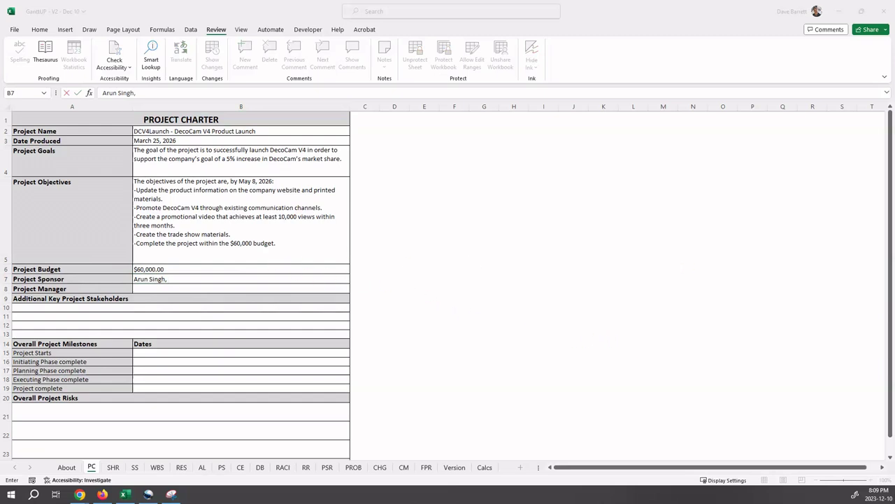
click(174, 278)
text(Vic)
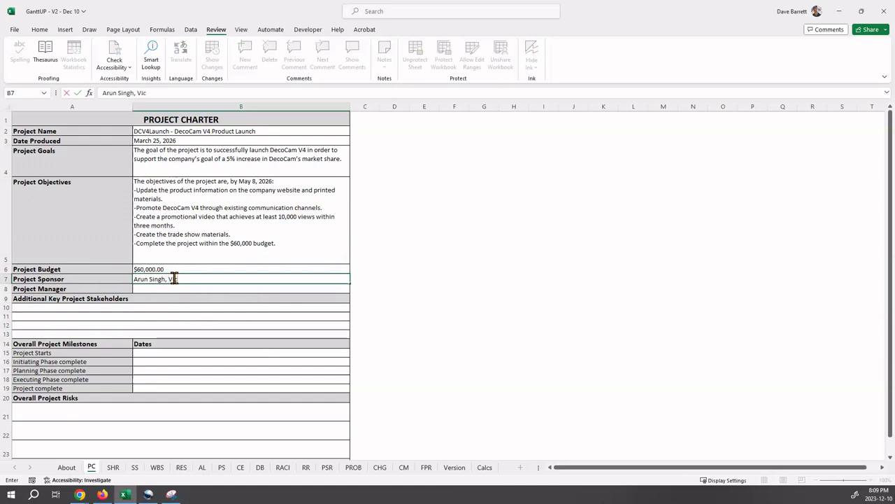
text(e-Presi)
text(dent)
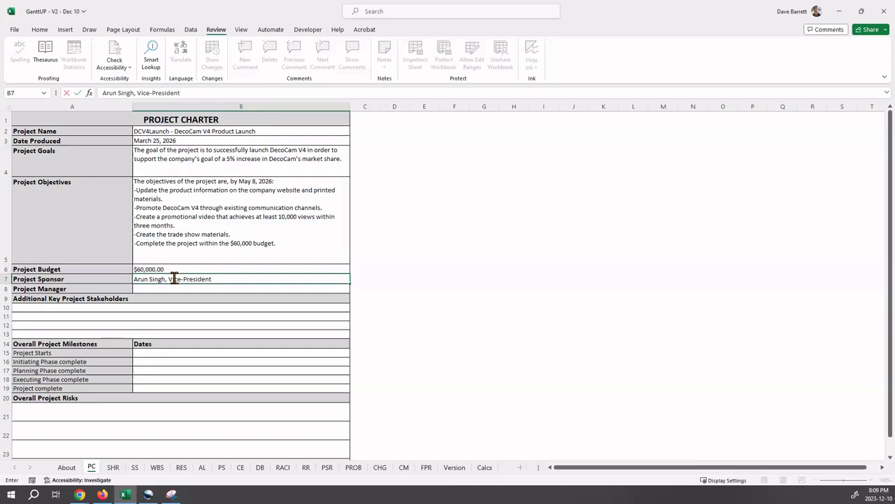
text(Mobile)
text( Pro)
text(ducts, D)
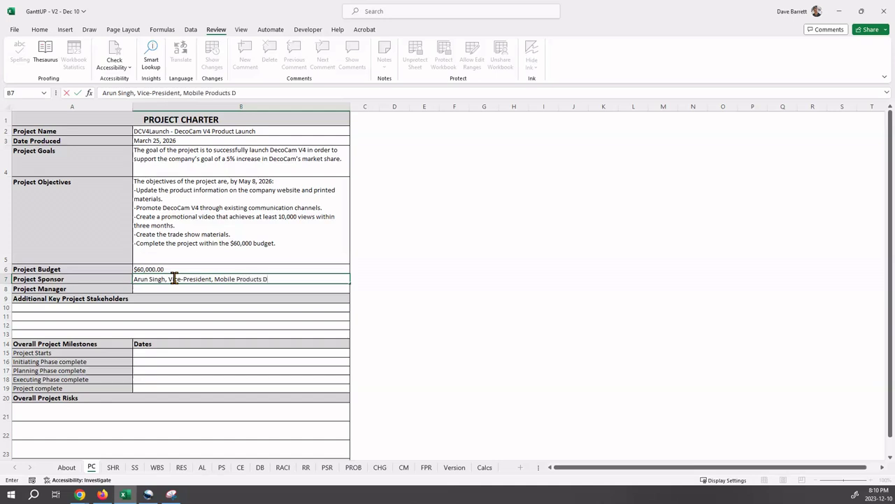
text(istribution)
Step: Confirm the sponsor and enter the project manager's name with the title Senior Project Manager
key(Return)
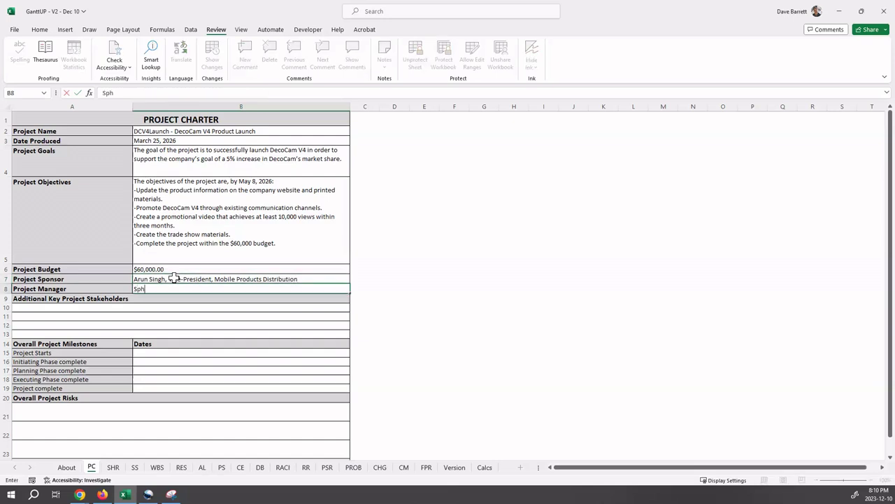
text(, Se)
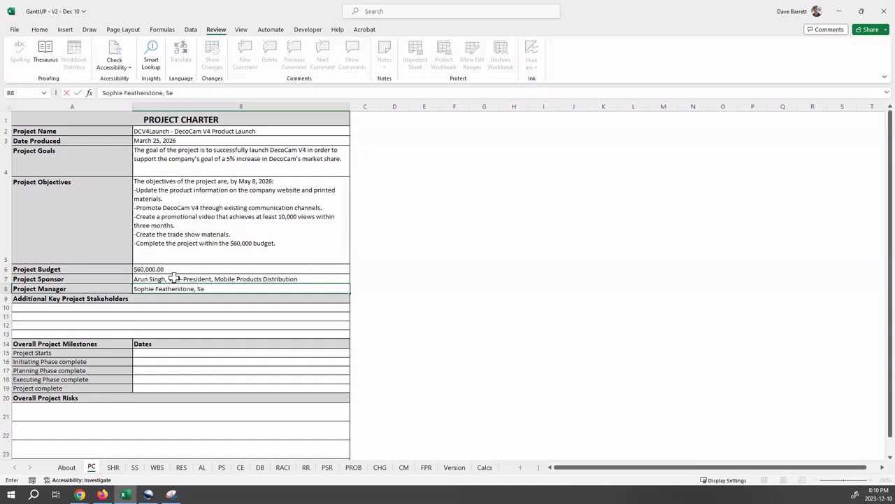
text(m)
text(io)
text(r Project M)
text(a)
text(nager)
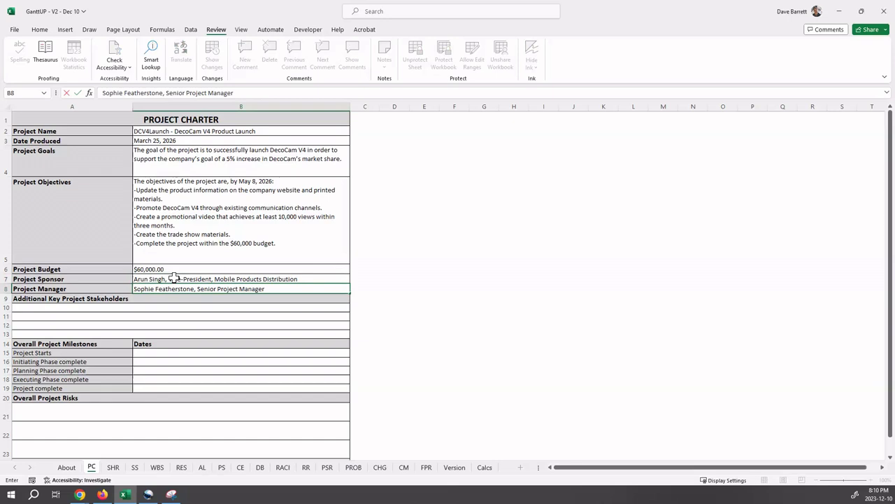
key(Return)
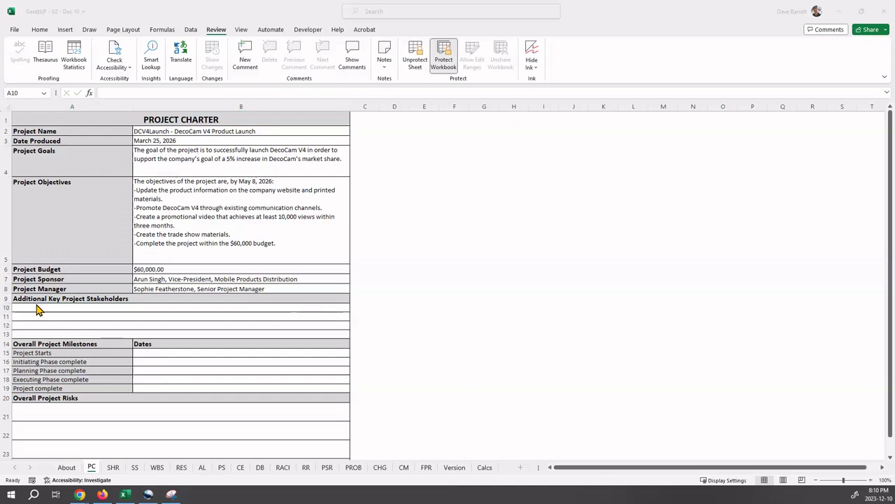
Step: Add stakeholders in A10:A12: the CEO, Vice-President Customer Support, and Vice-President Product Development
click(116, 94)
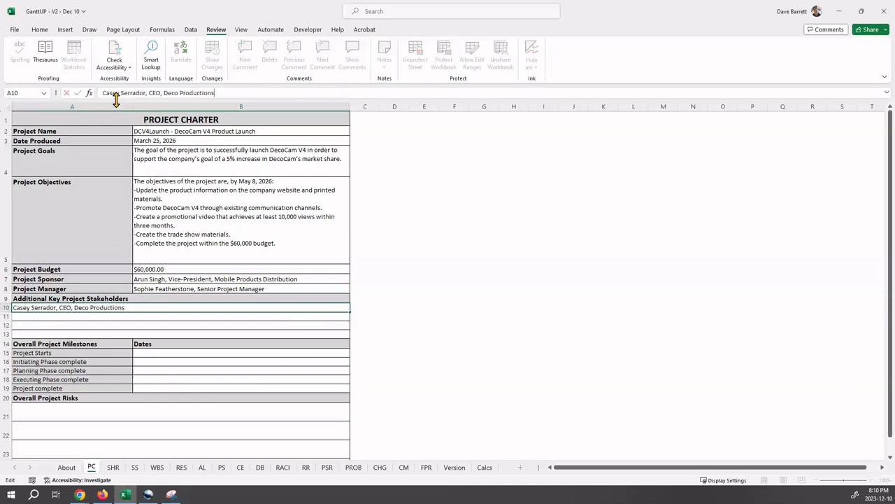
key(Return)
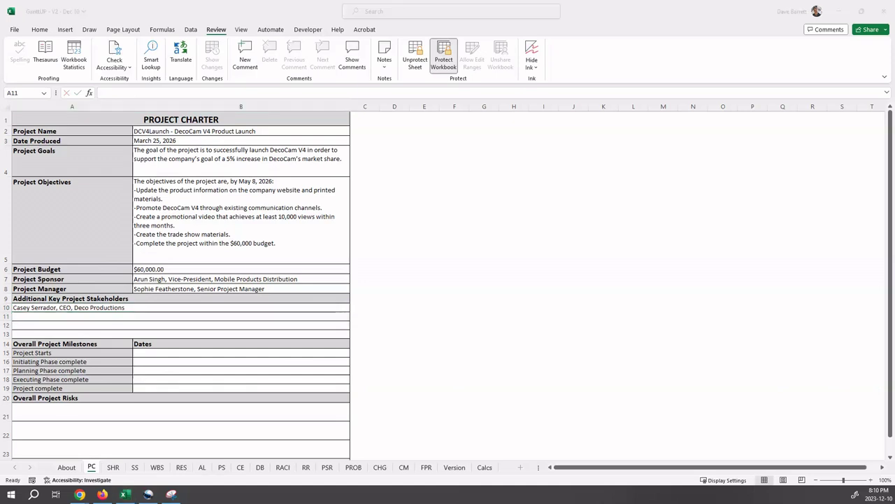
click(72, 317)
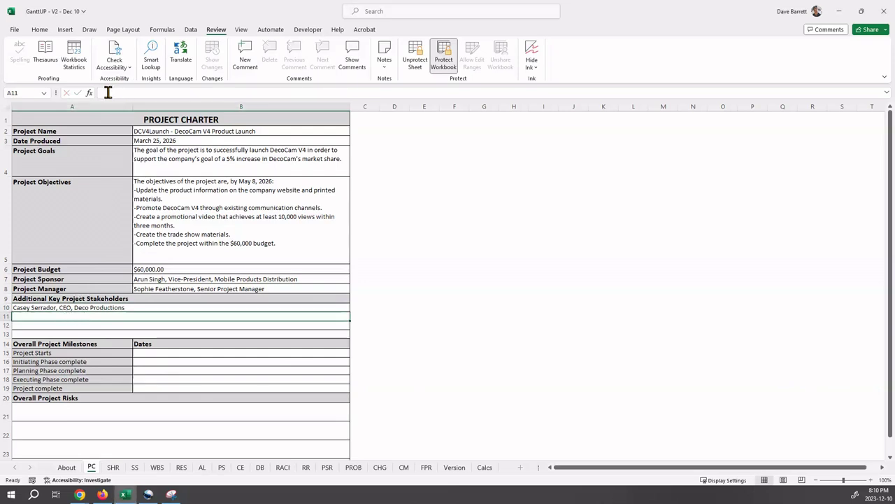
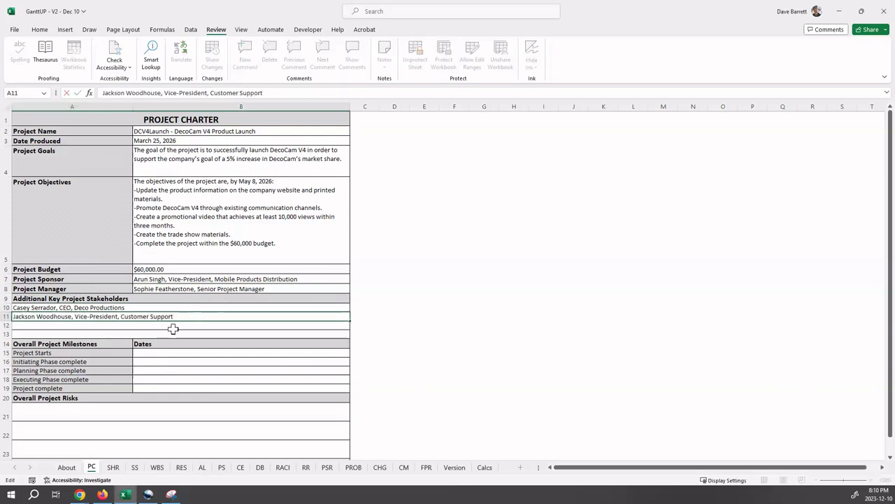
key(Return)
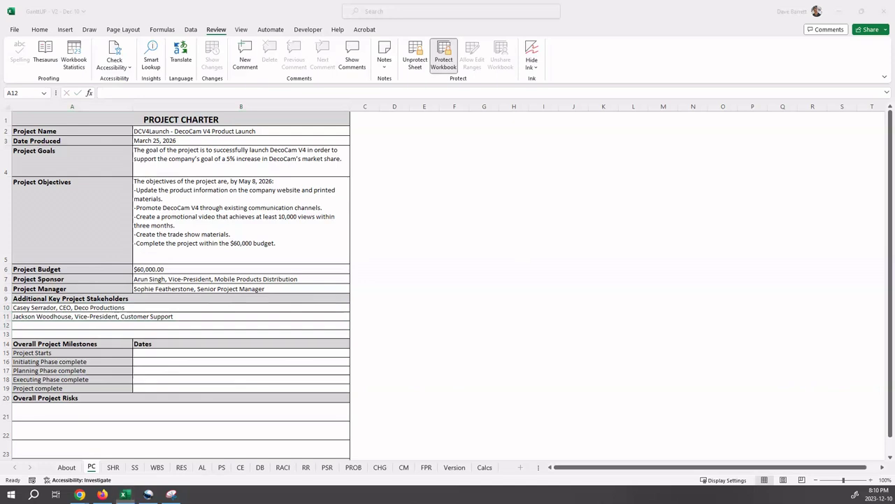
click(56, 326)
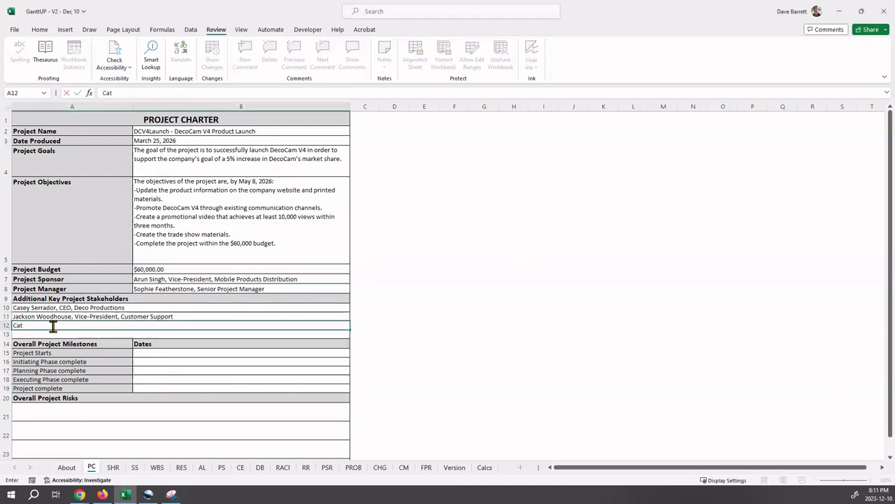
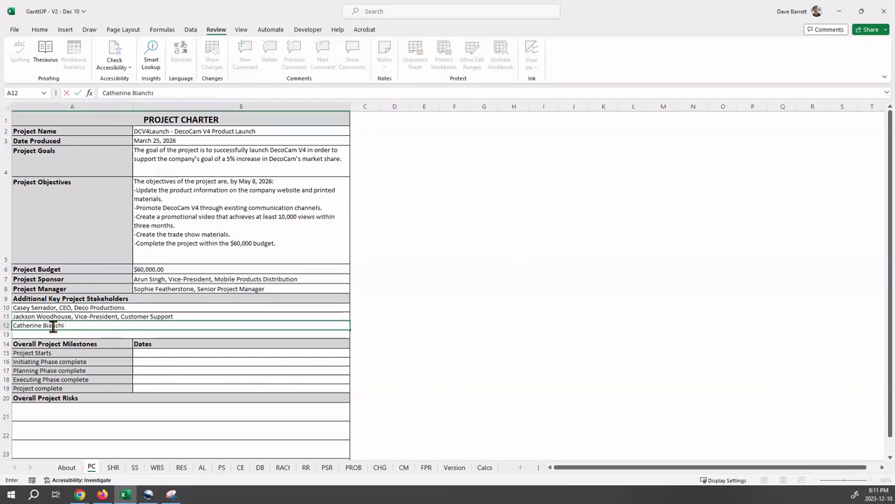
text(, Vic)
text(e-Pre)
text(sident,)
text( Product Devel)
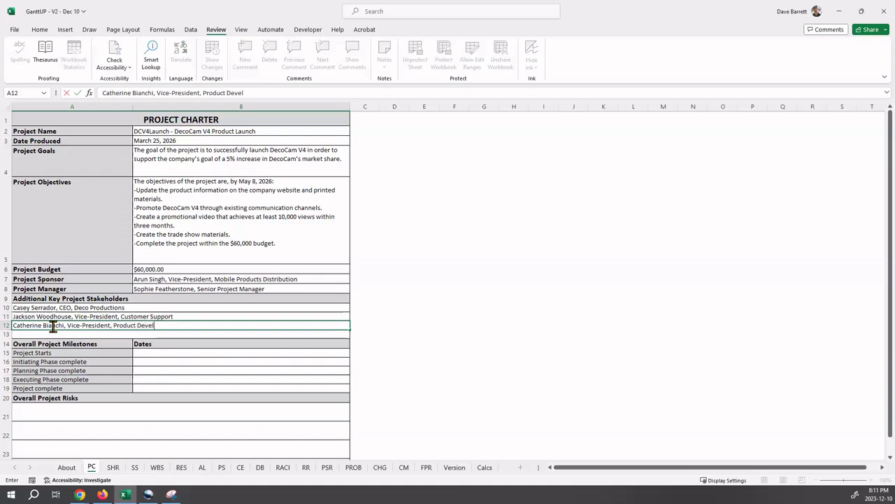
text(opment)
key(Return)
key(Tab)
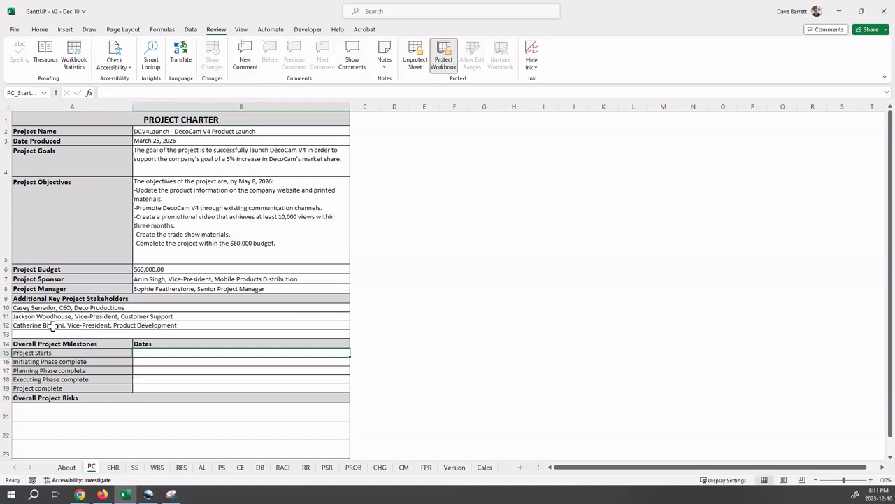
Step: Enter milestone dates March 23, March 25, April 3, May 8 and May 13, 2026 in B15:B19
text(Mar)
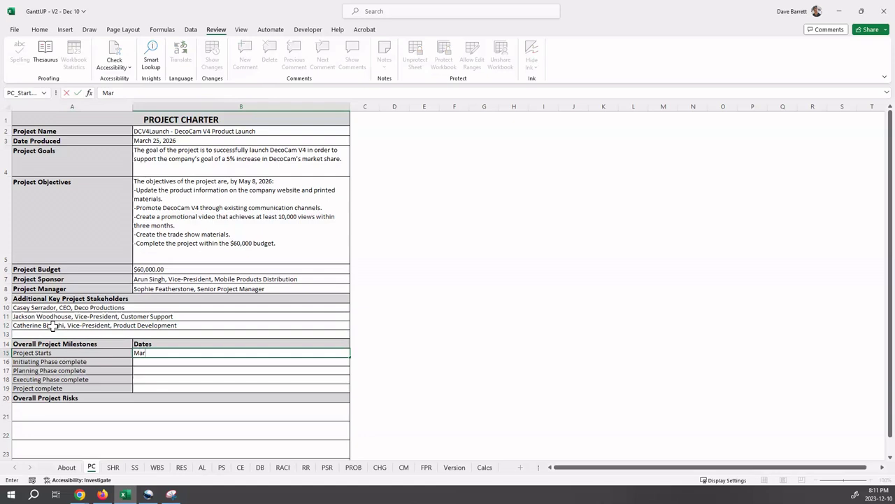
text(ch 23, 20)
text(26)
key(Return)
text(Ma)
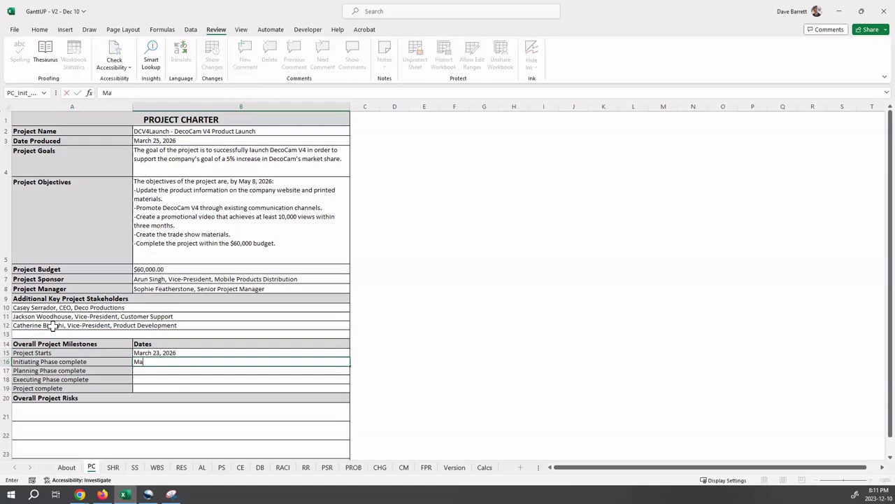
text(rch 25,)
text( 202)
text(6)
key(Return)
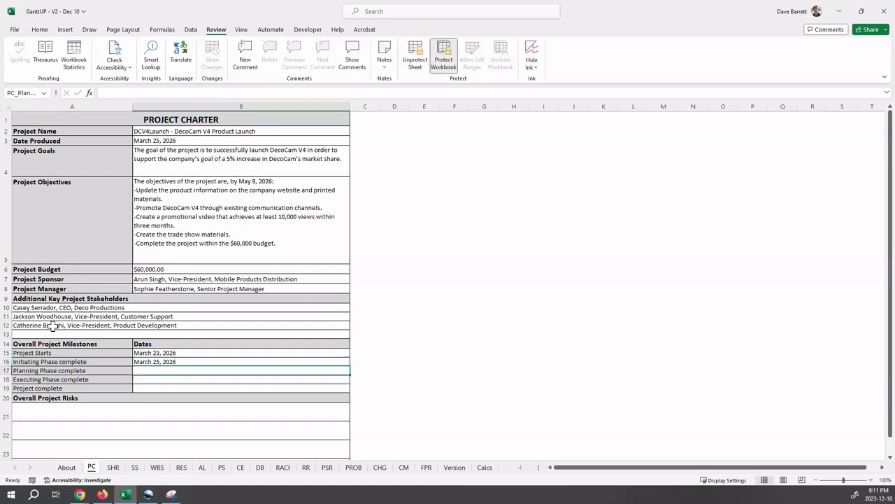
text(A)
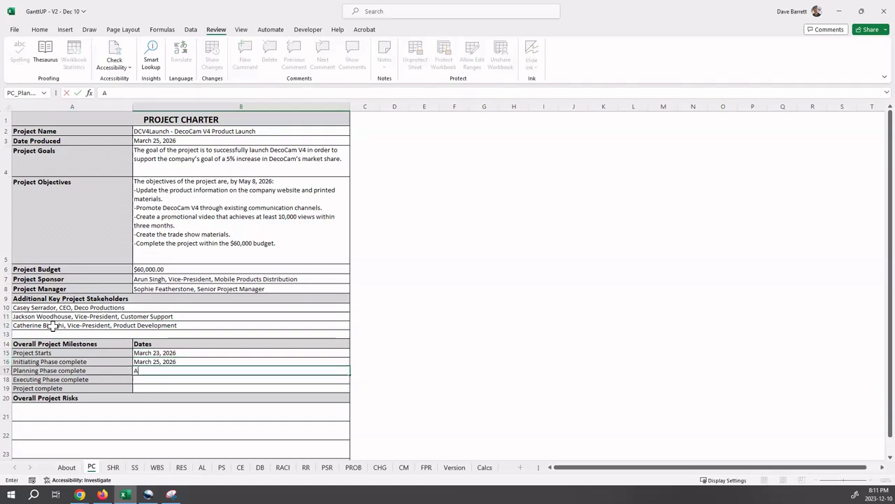
text(pril 3, 20)
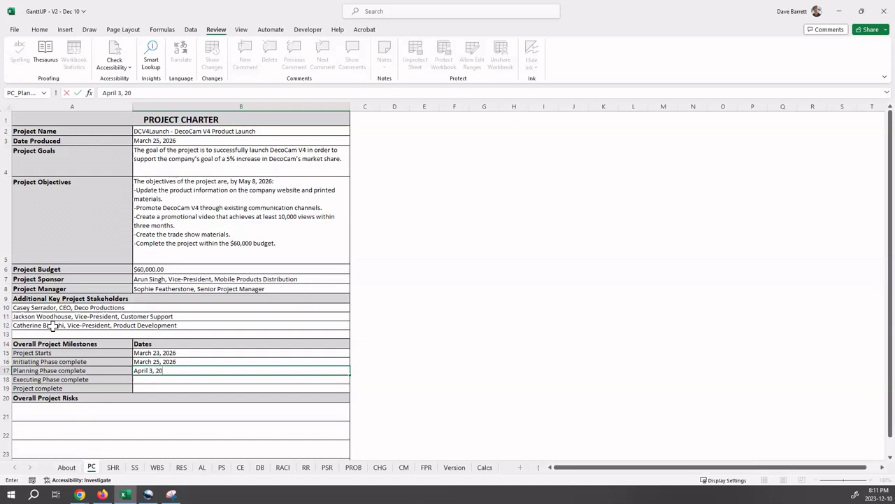
text(26)
key(Return)
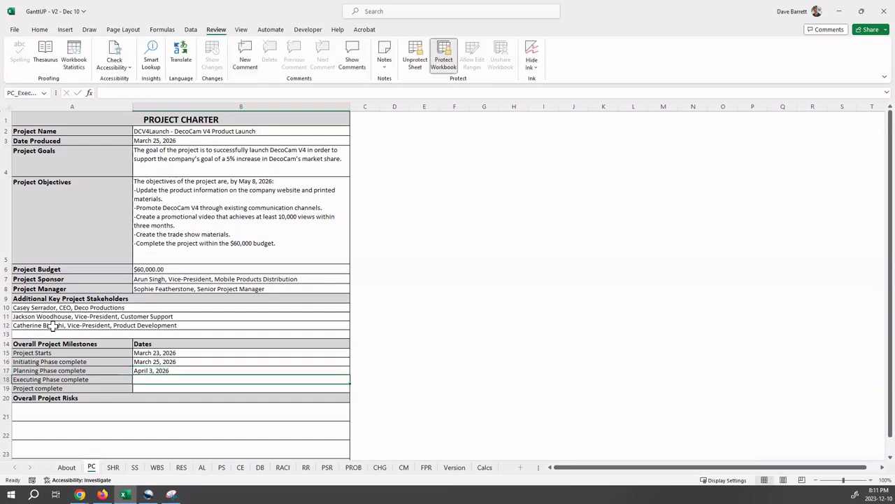
text(May 8)
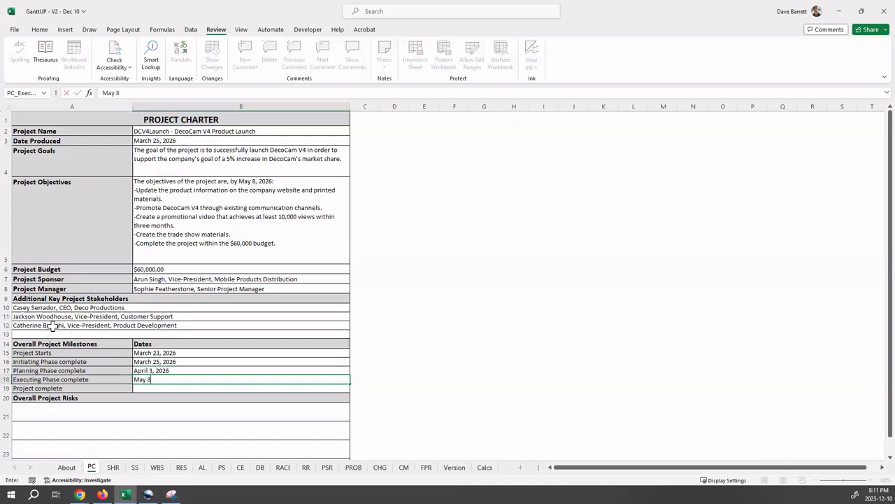
text(, 2026)
key(Return)
text(May)
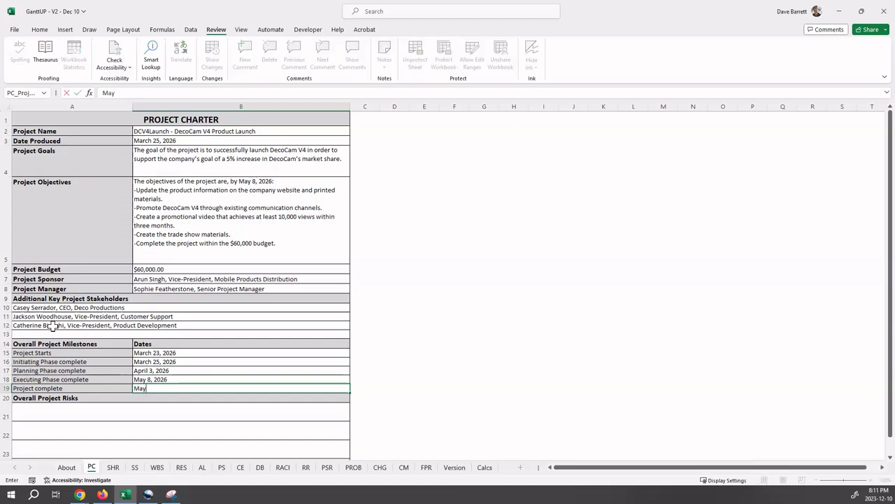
text( 13, 202)
text(6)
key(Return)
key(Return)
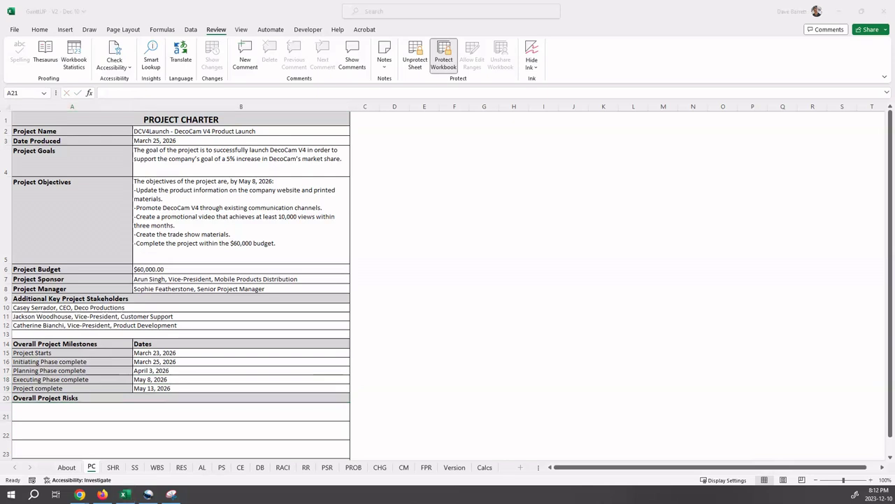
Step: Add the risk 'Errors are present in the product launch materials.' in A21
scroll(213, 391, down, 1)
scroll(207, 396, down, 2)
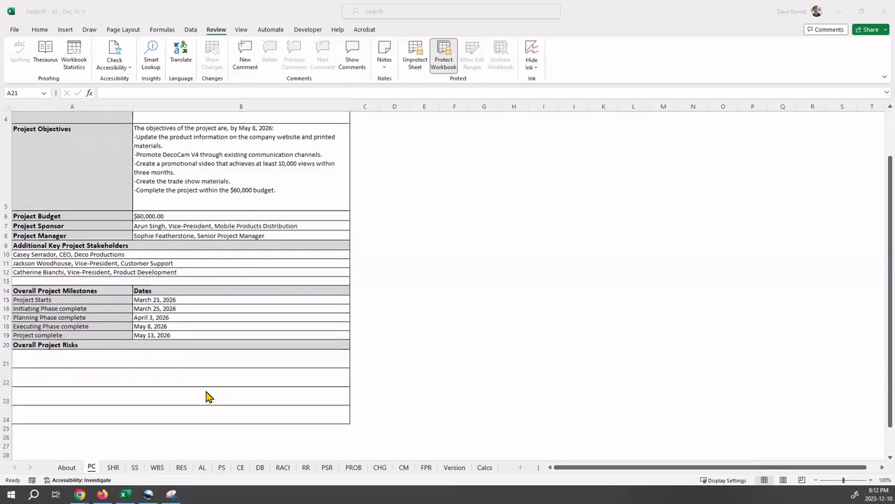
scroll(207, 396, down, 1)
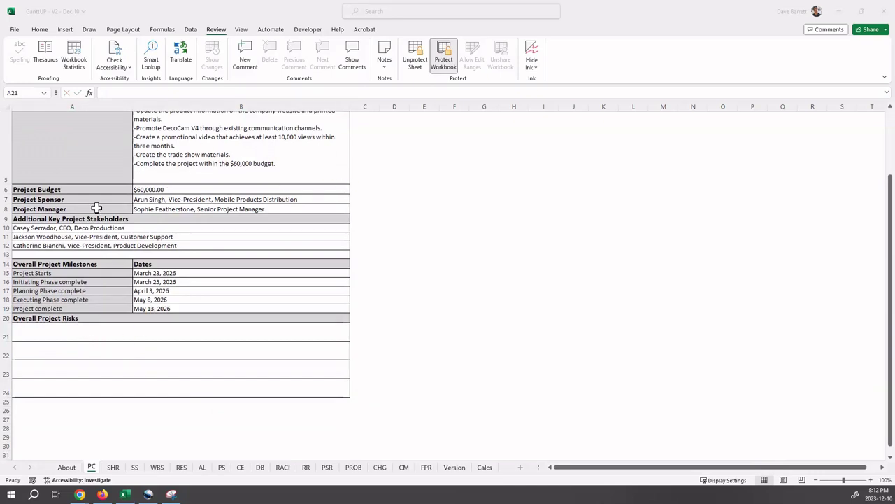
click(116, 93)
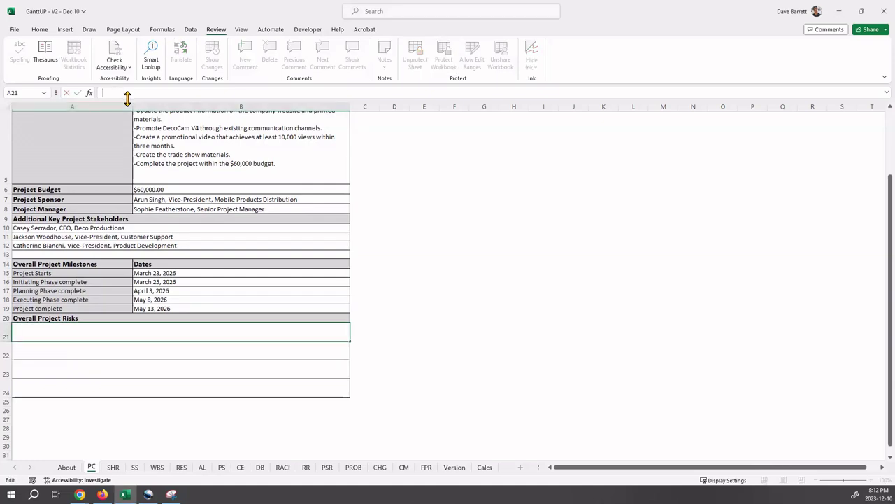
text(Errors are present in the product launch materials.)
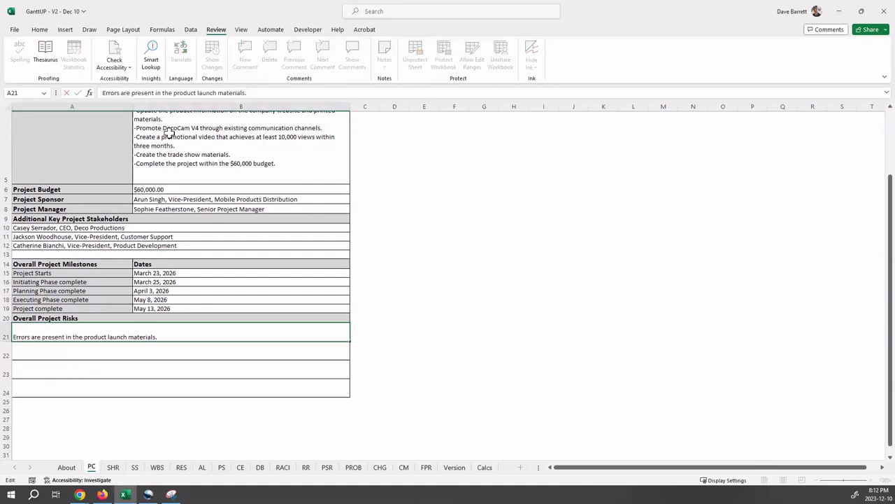
key(Return)
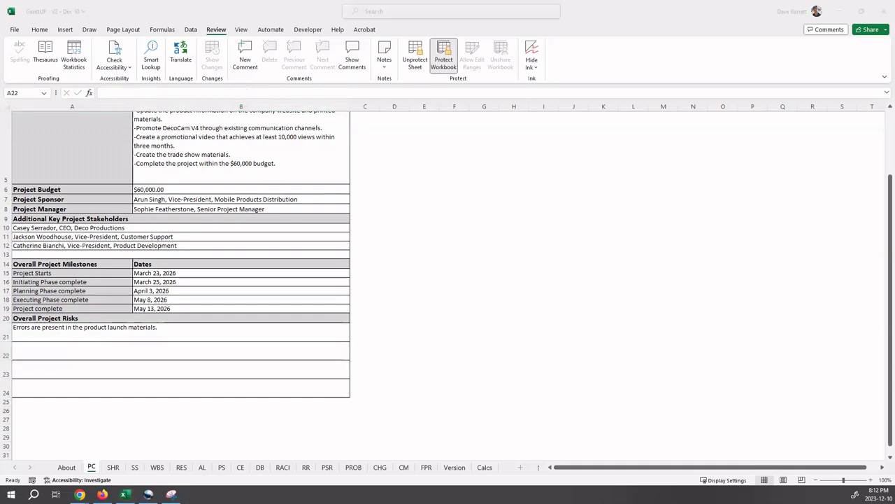
Step: Paste the second risk about delays making the launch late into A22
click(61, 349)
click(117, 92)
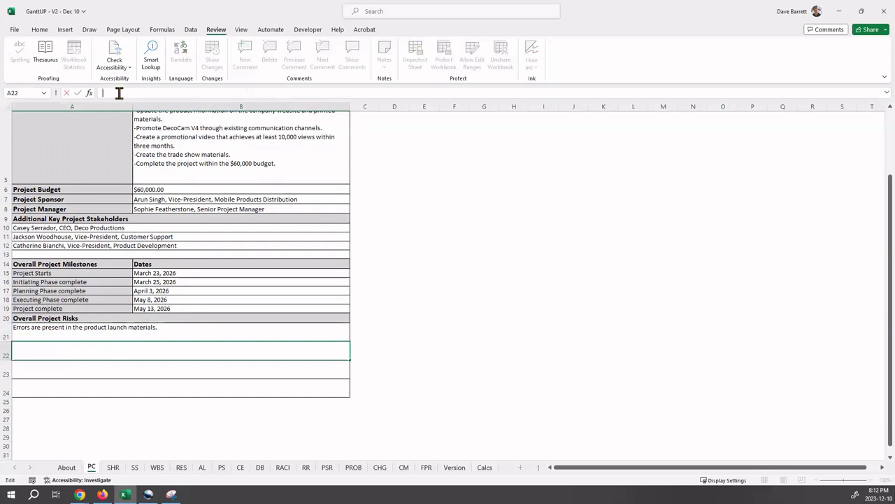
text(Delays during the project cause the product launch to be late.)
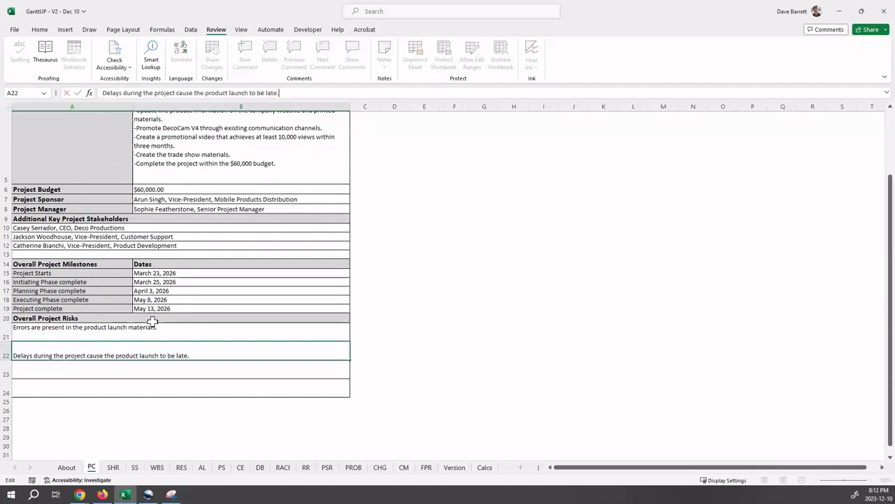
key(Return)
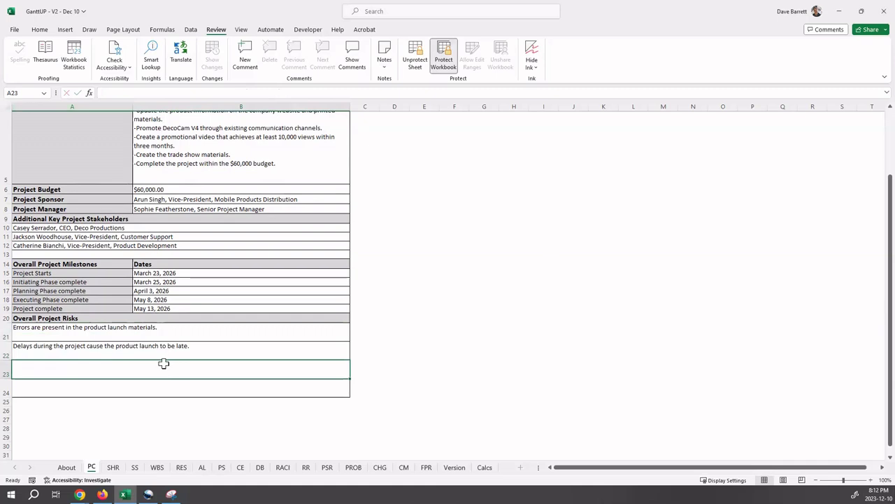
scroll(162, 361, up, 2)
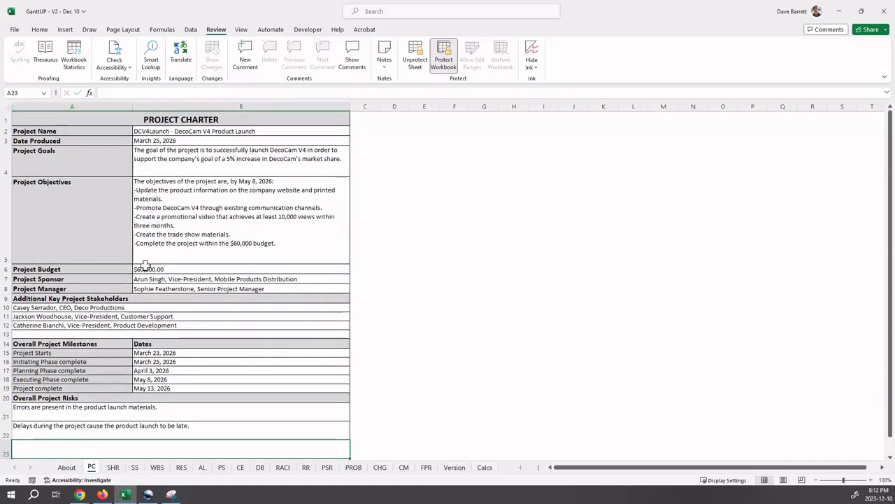